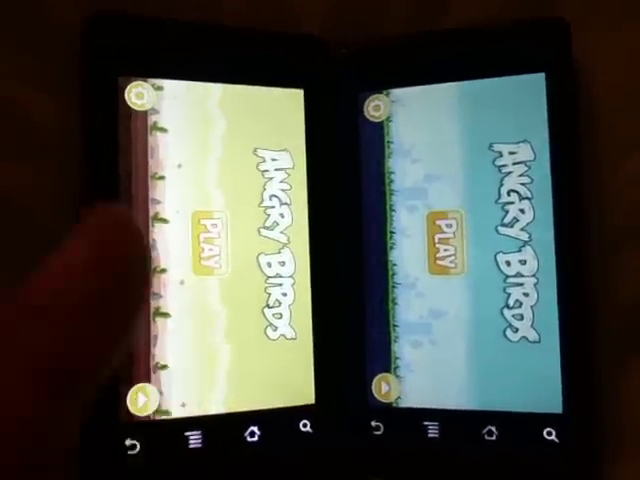
click(215, 375)
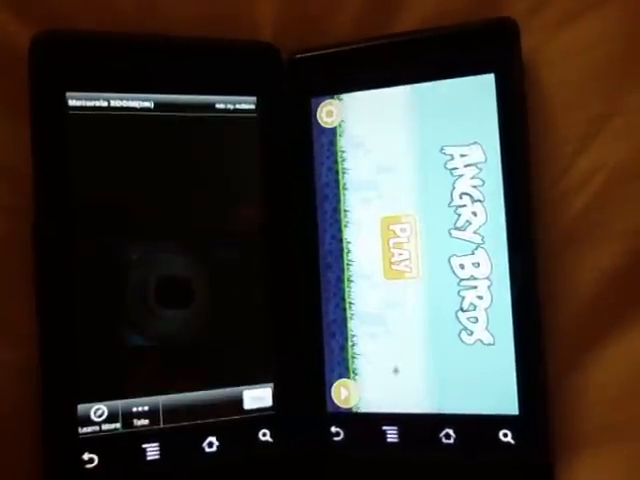
click(90, 460)
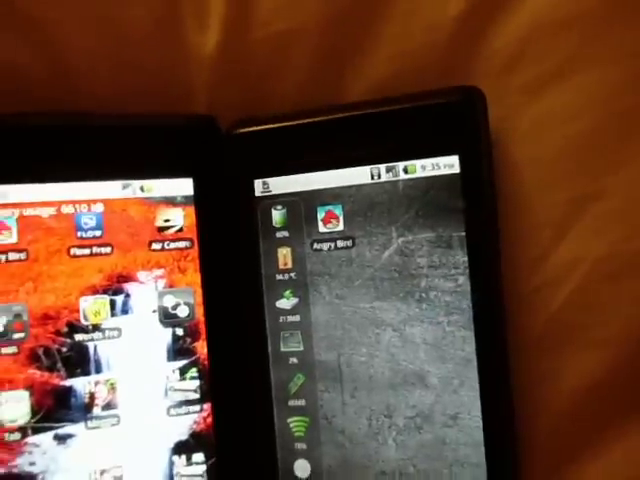
scroll(340, 340, down, 5)
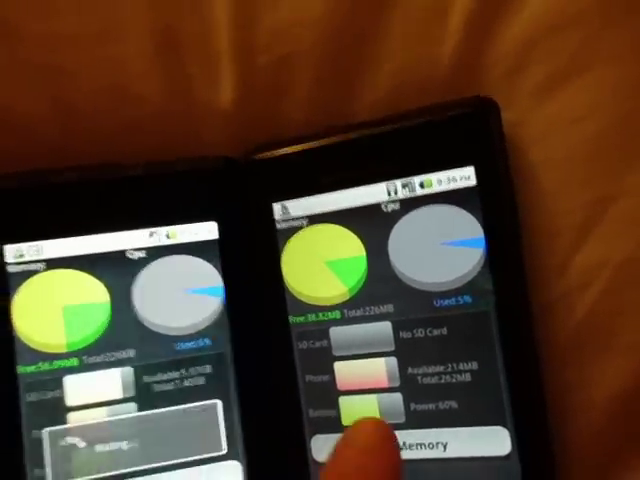
click(388, 432)
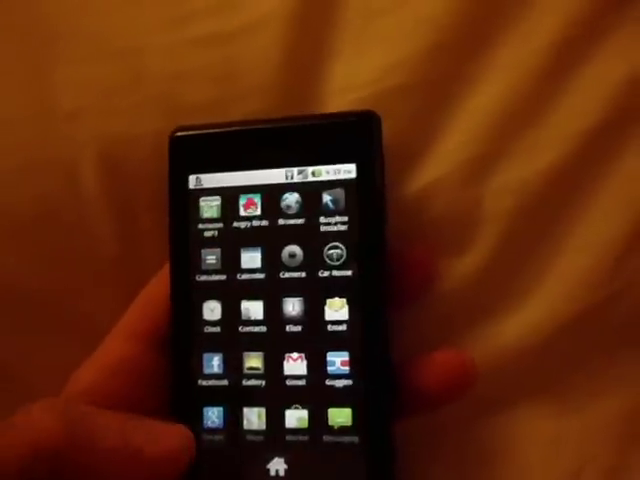
scroll(272, 320, down, 5)
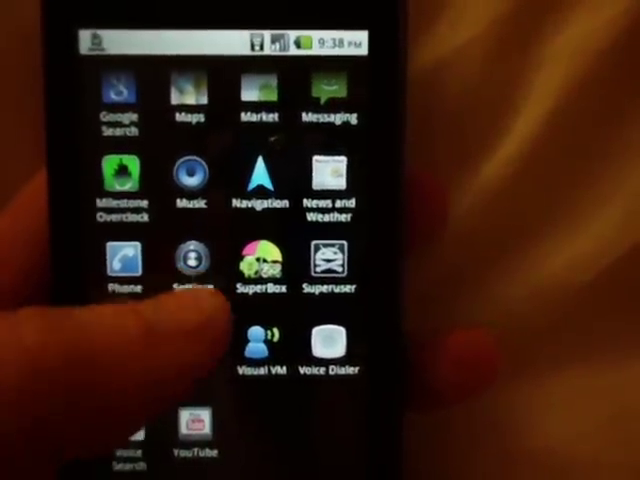
scroll(230, 260, up, 3)
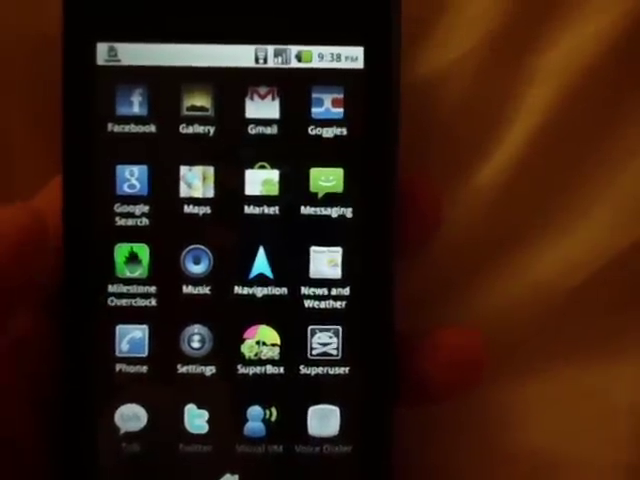
scroll(240, 290, up, 2)
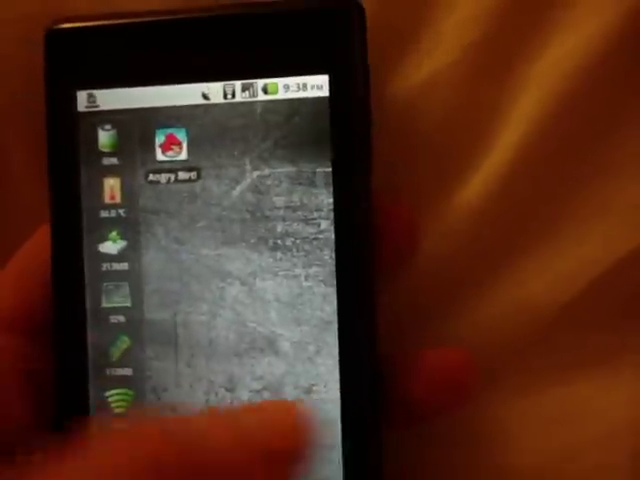
drag(260, 430, 100, 430)
drag(170, 300, 340, 300)
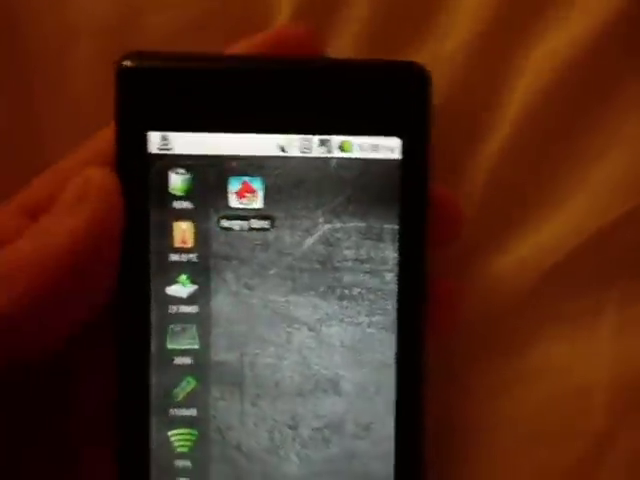
click(186, 229)
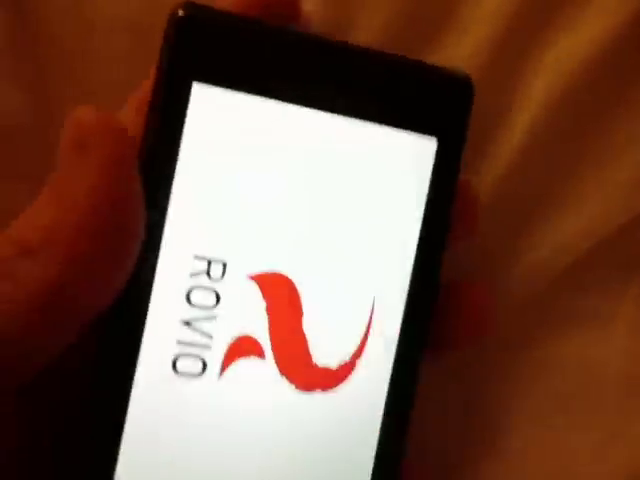